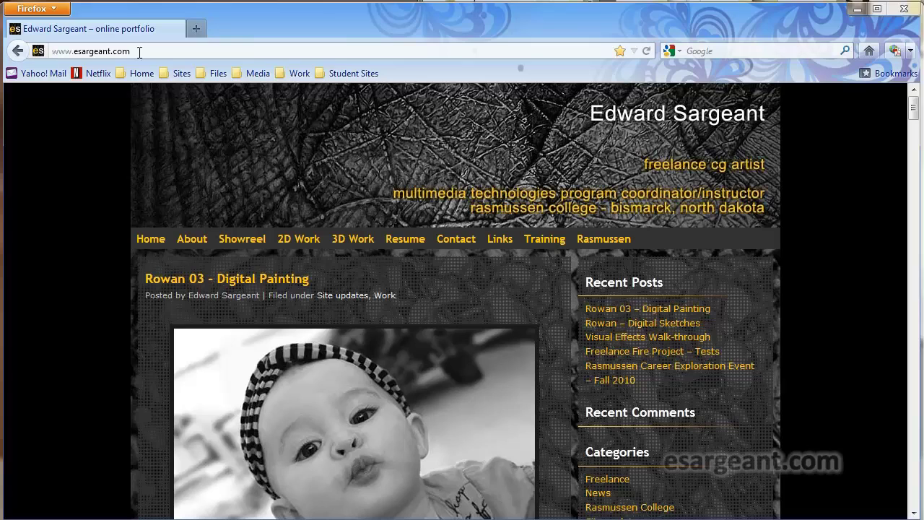
Step: Open Week 01 from Training > Rasmussen > Fundamentals of Web Authoring and Design
{"action": "left_click_drag", "start_coordinate": [140, 52], "coordinate": [47, 50]}
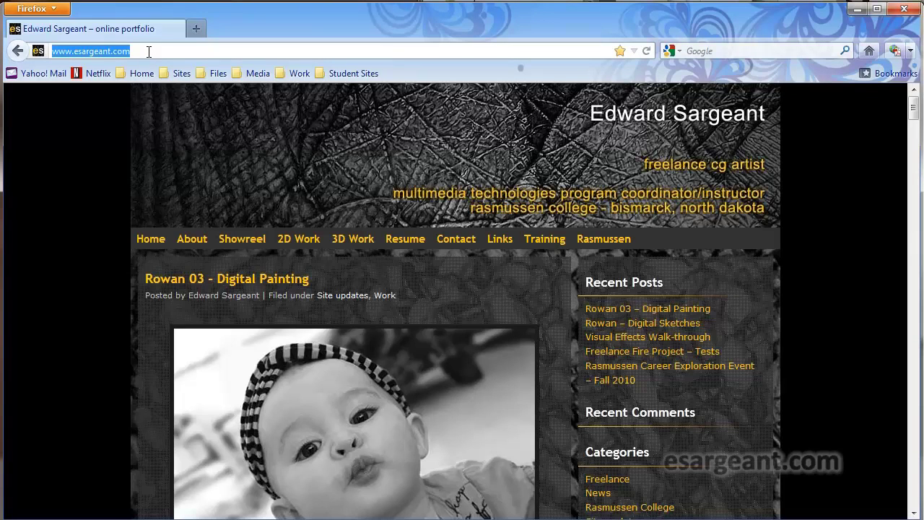
{"action": "left_click", "coordinate": [151, 51]}
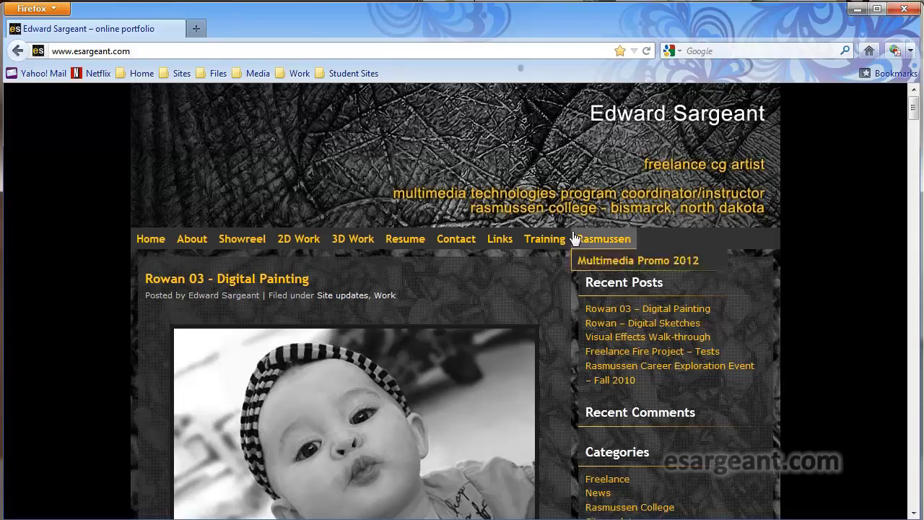
{"action": "mouse_move", "coordinate": [544, 240]}
{"action": "mouse_move", "coordinate": [543, 262]}
{"action": "mouse_move", "coordinate": [691, 261]}
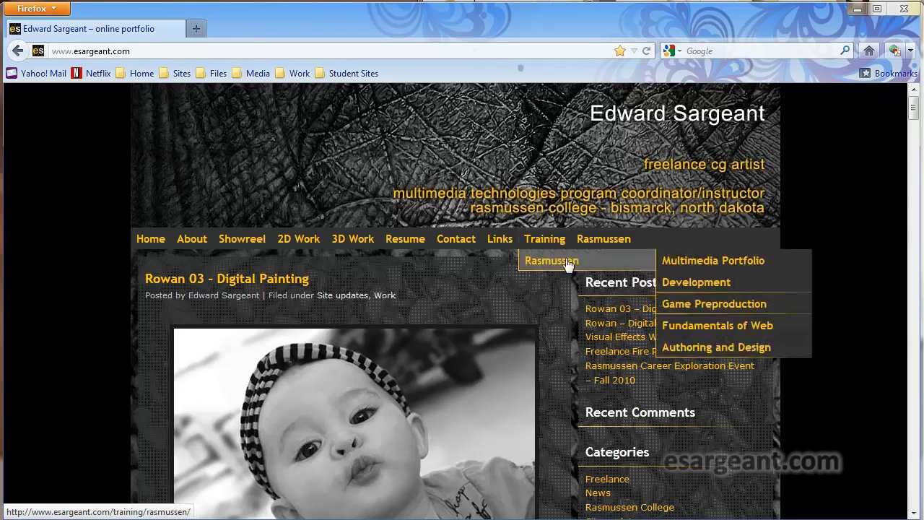
{"action": "mouse_move", "coordinate": [712, 331]}
{"action": "left_click", "coordinate": [827, 331]}
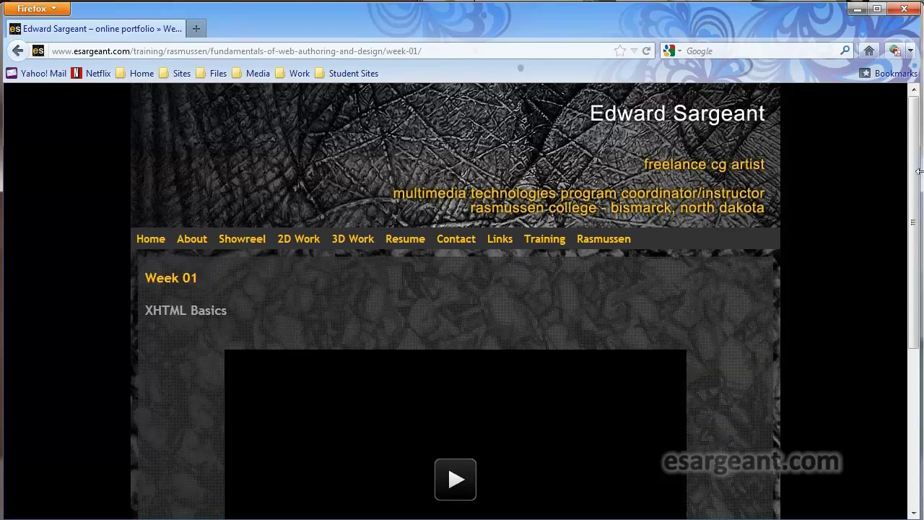
Step: Scroll through the Week 01 'XHTML Basics' page to view its embedded video
{"action": "scroll", "coordinate": [916, 187], "scroll_direction": "down", "scroll_amount": 3}
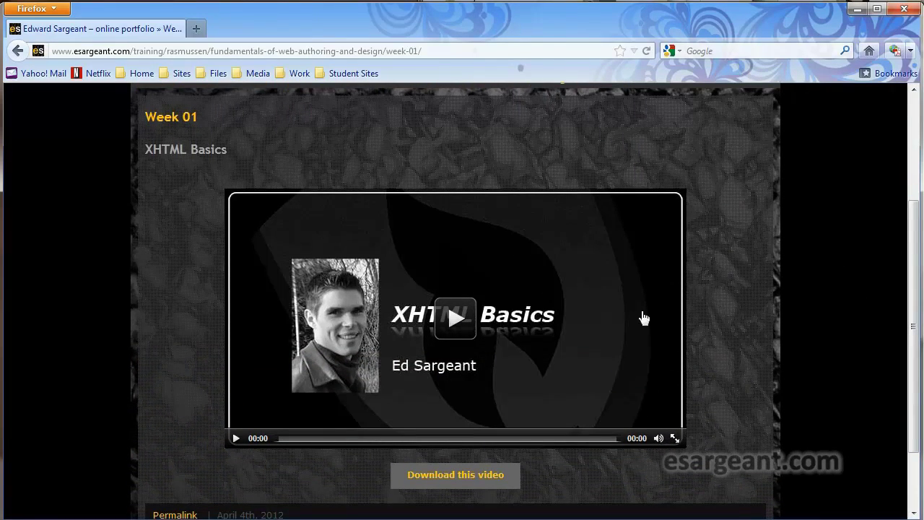
{"action": "scroll", "coordinate": [907, 254], "scroll_direction": "down", "scroll_amount": 1}
{"action": "scroll", "coordinate": [908, 254], "scroll_direction": "up", "scroll_amount": 1}
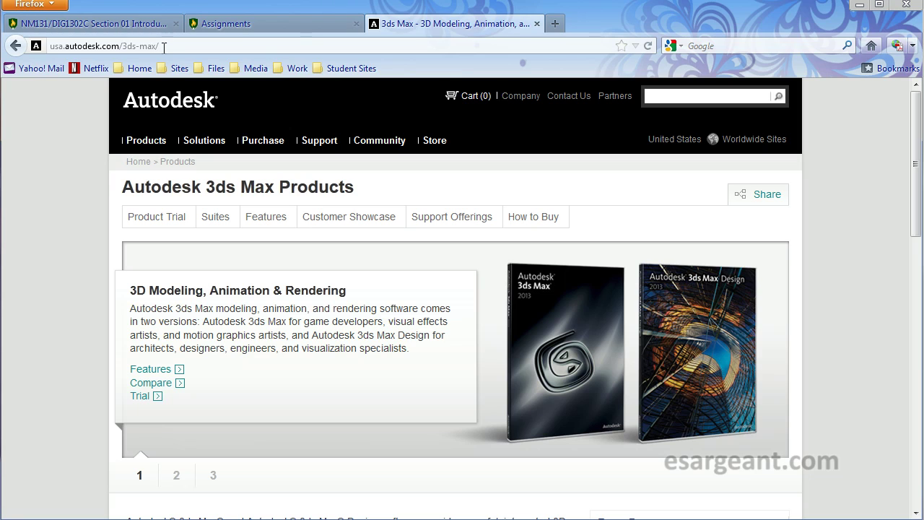
Step: Go to students.autodesk.com and open the Free Software Download Center
{"action": "left_click", "coordinate": [165, 48]}
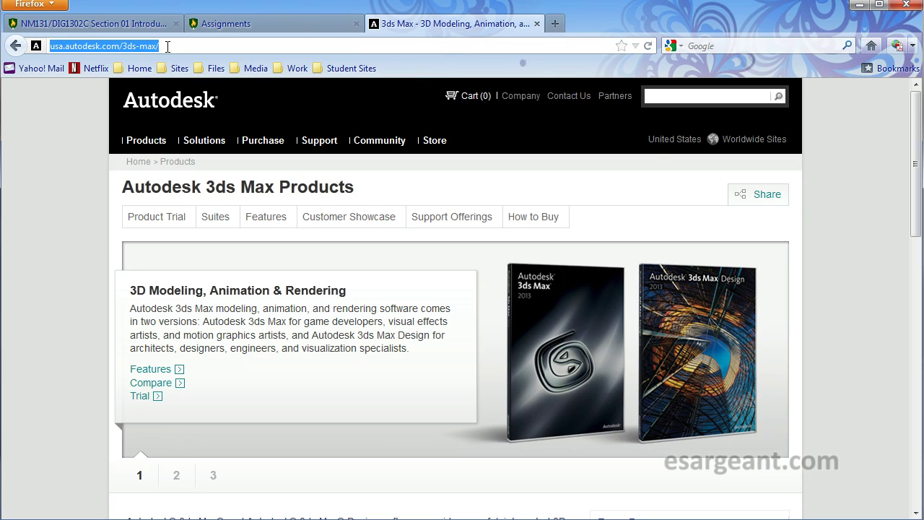
{"action": "type", "text": "student"}
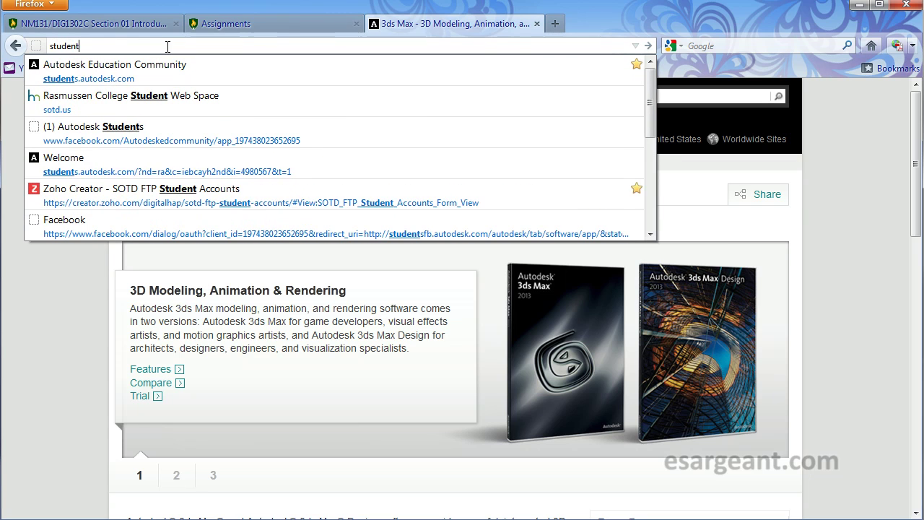
{"action": "type", "text": "s.aut"}
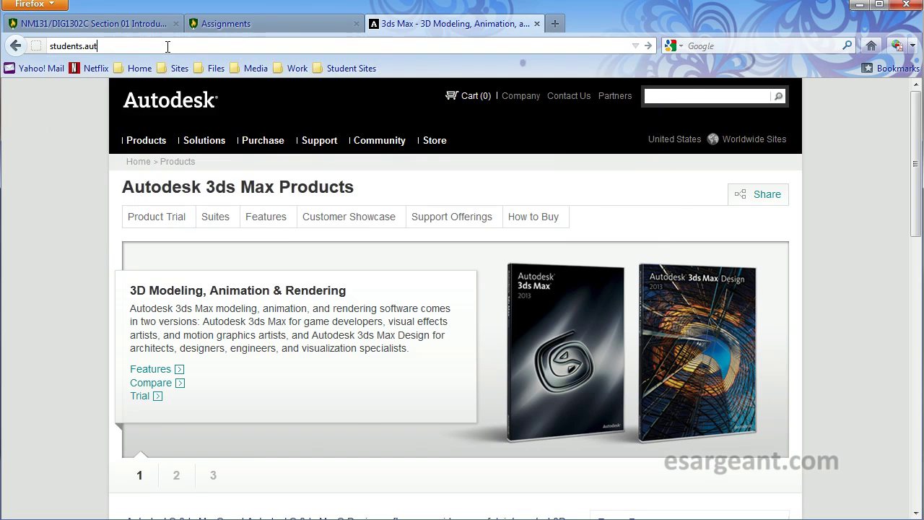
{"action": "type", "text": "odesk.com"}
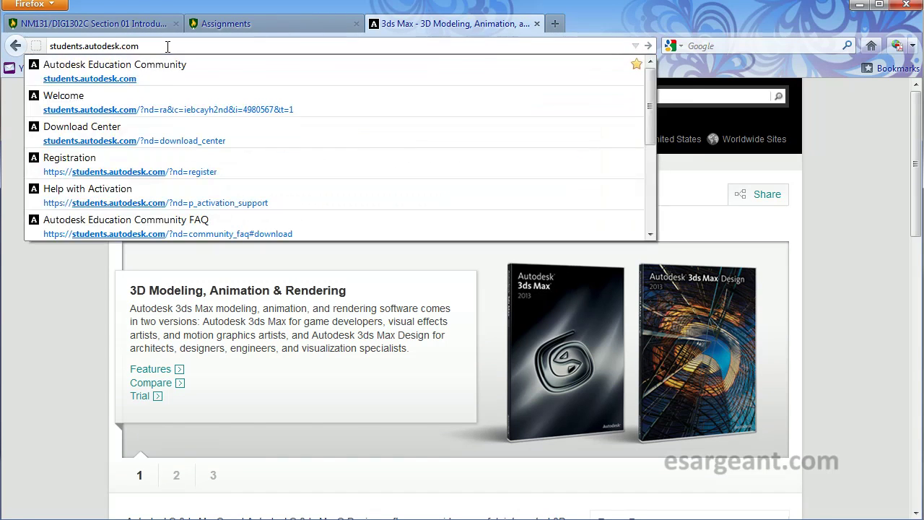
{"action": "key", "text": "Return"}
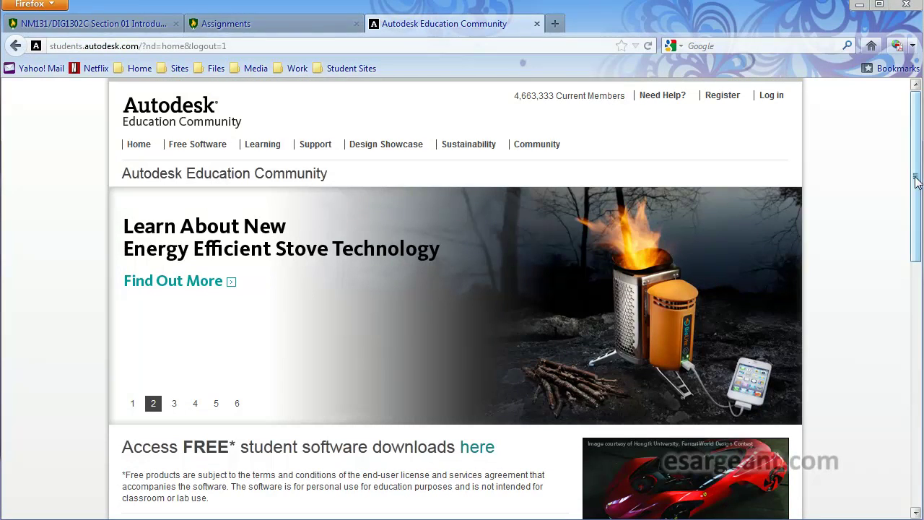
{"action": "left_click_drag", "start_coordinate": [916, 181], "coordinate": [867, 170]}
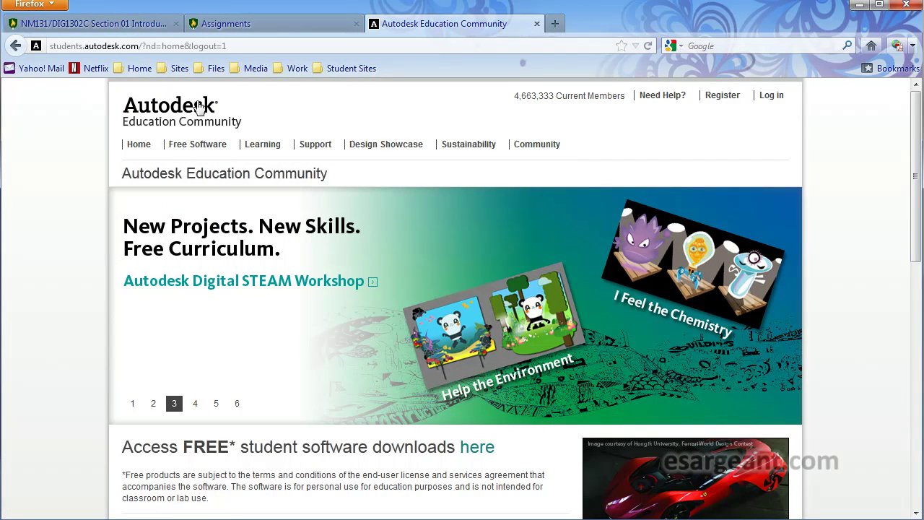
{"action": "left_click", "coordinate": [199, 146]}
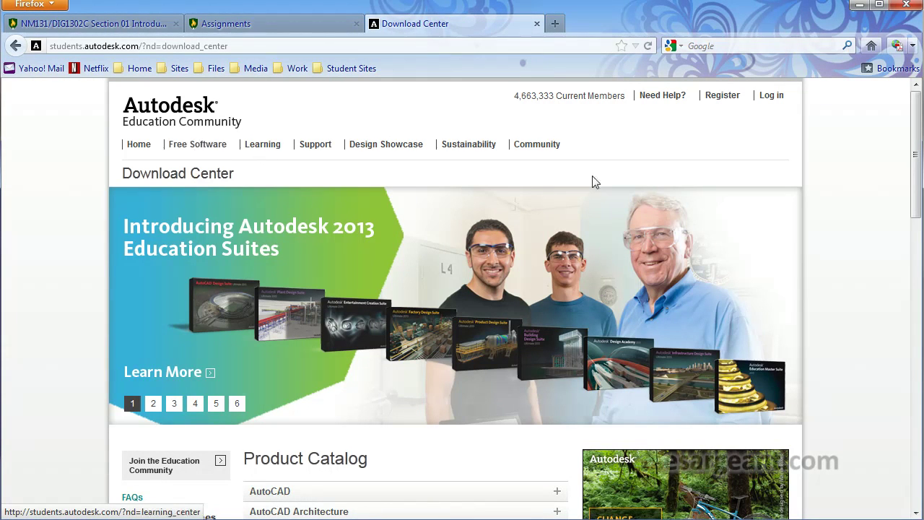
{"action": "left_click_drag", "start_coordinate": [917, 159], "coordinate": [915, 296]}
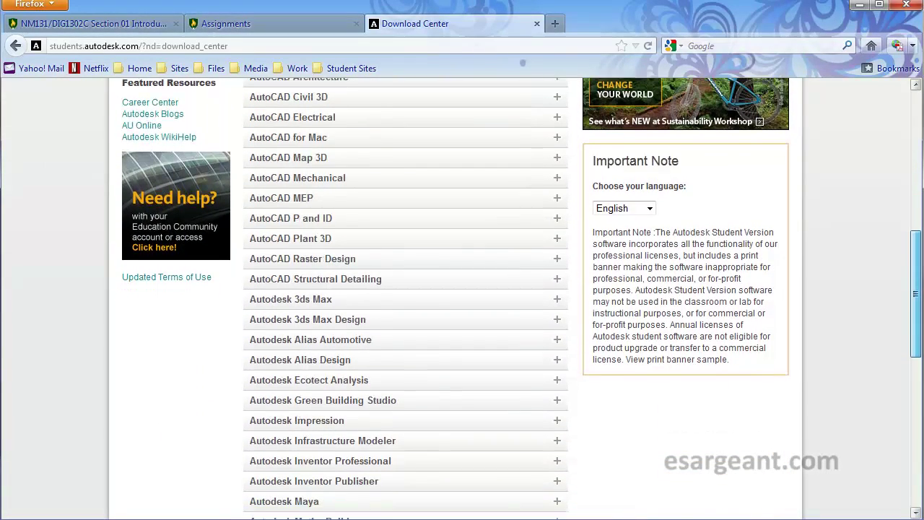
{"action": "scroll", "coordinate": [345, 388], "scroll_direction": "down", "scroll_amount": 2}
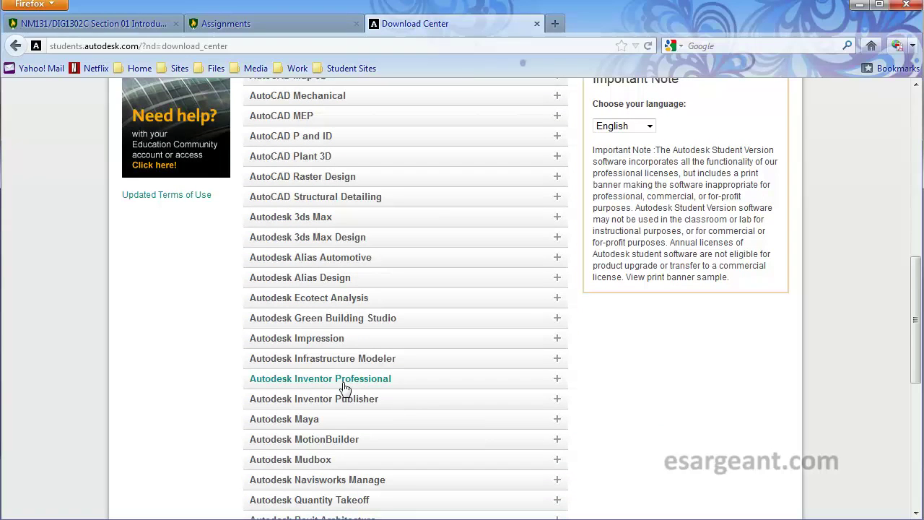
{"action": "scroll", "coordinate": [336, 443], "scroll_direction": "down", "scroll_amount": 2}
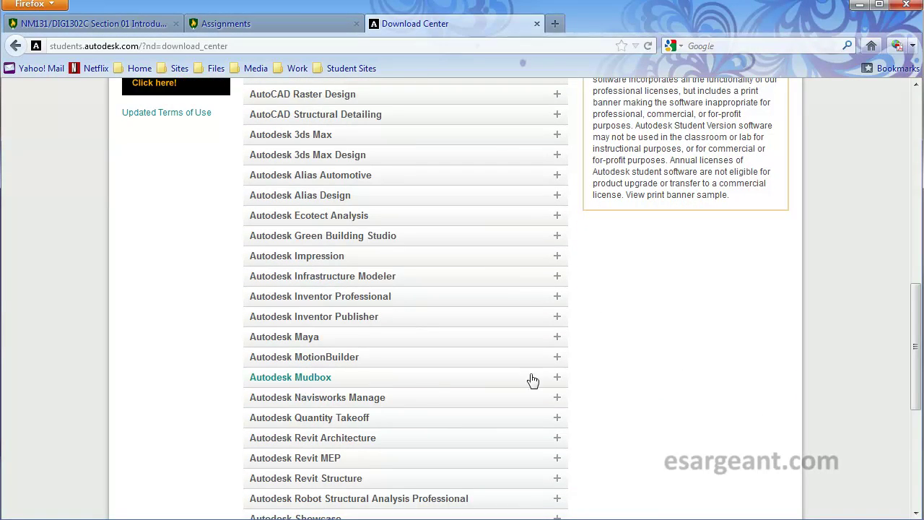
{"action": "left_click_drag", "start_coordinate": [915, 352], "coordinate": [914, 149]}
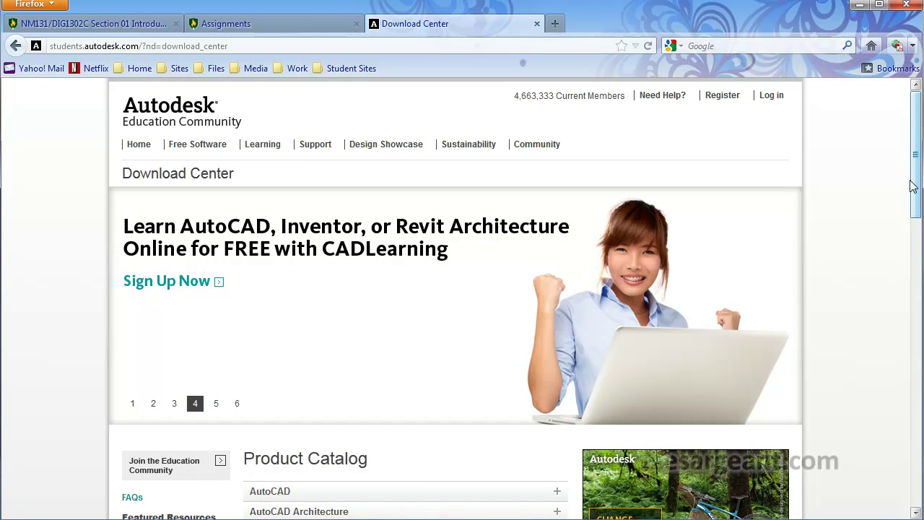
{"action": "mouse_move", "coordinate": [917, 159]}
{"action": "left_mouse_down"}
{"action": "mouse_move", "coordinate": [910, 278]}
{"action": "mouse_move", "coordinate": [918, 322]}
{"action": "mouse_move", "coordinate": [902, 148]}
{"action": "left_mouse_up"}
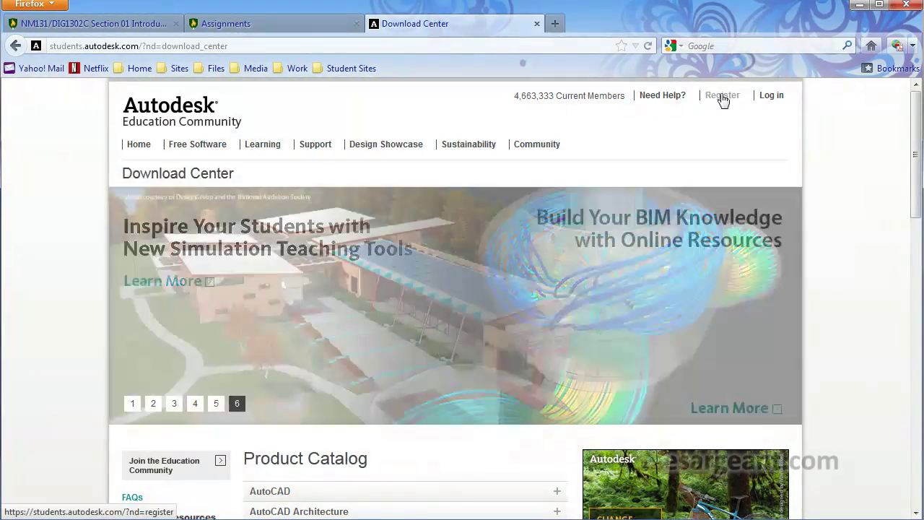
Step: Bring up the Registration form via Register and place the cursor in its Email field
{"action": "left_click", "coordinate": [722, 96]}
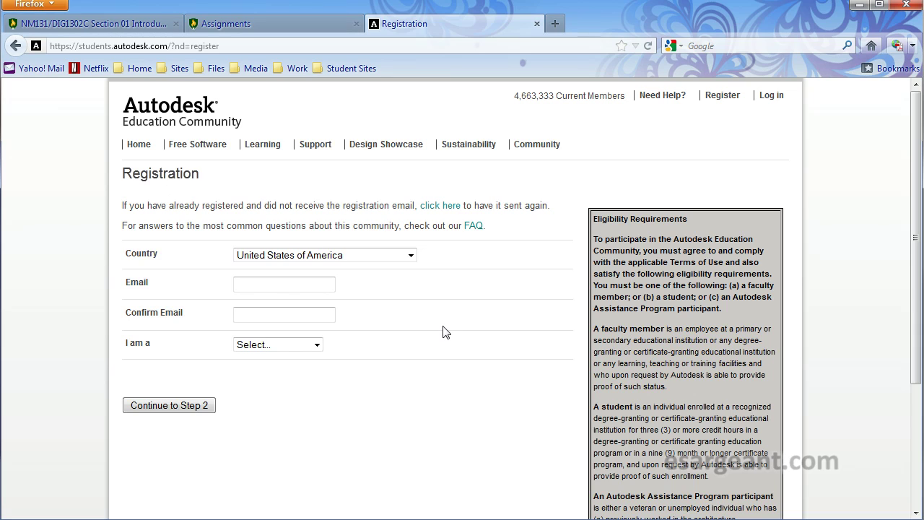
{"action": "left_click", "coordinate": [281, 285]}
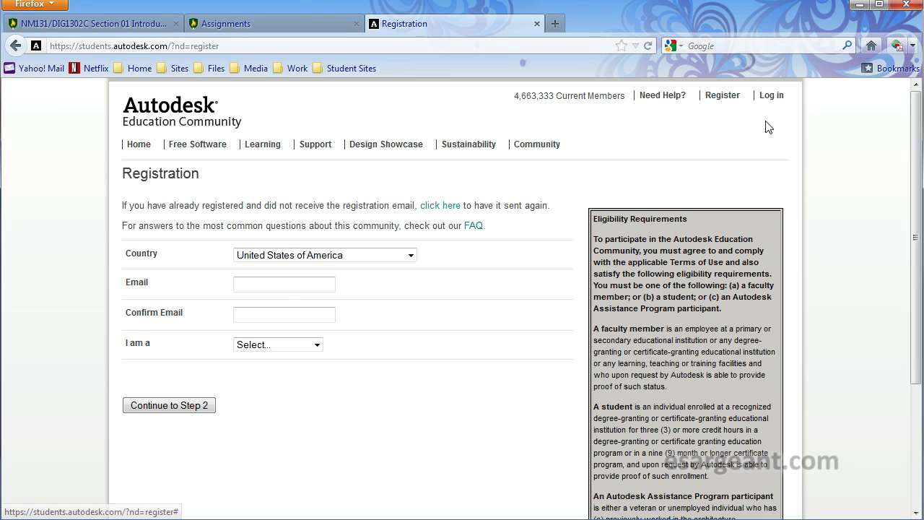
Step: Sign in with the existing Autodesk ID and password, declining Firefox's save-password offer
{"action": "left_click", "coordinate": [769, 95]}
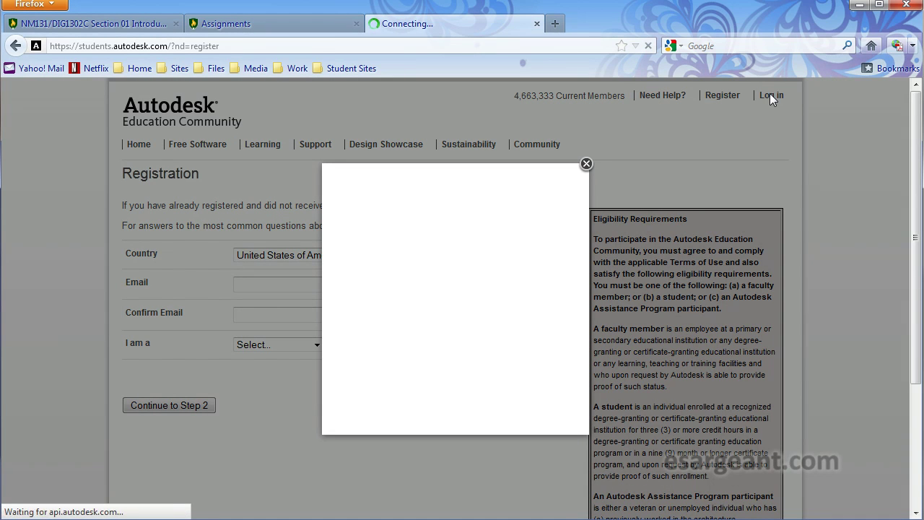
{"action": "left_click", "coordinate": [416, 252]}
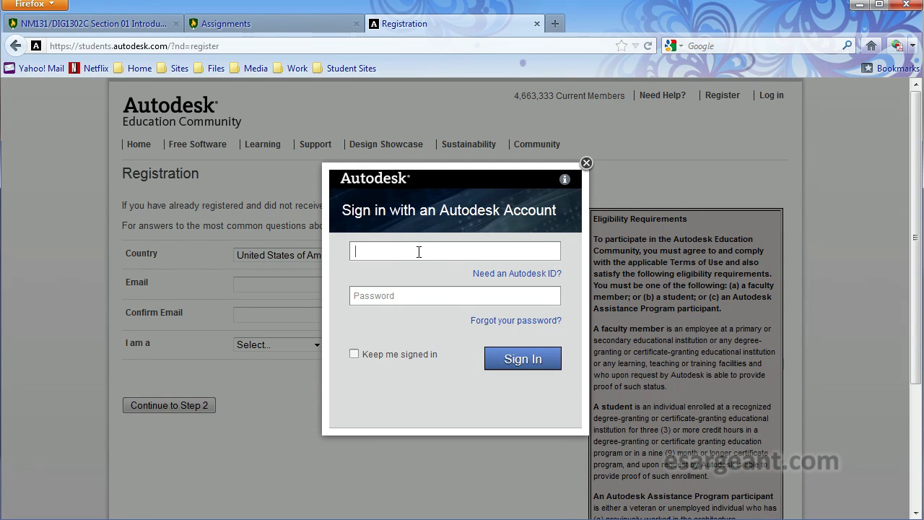
{"action": "type", "text": "edwa"}
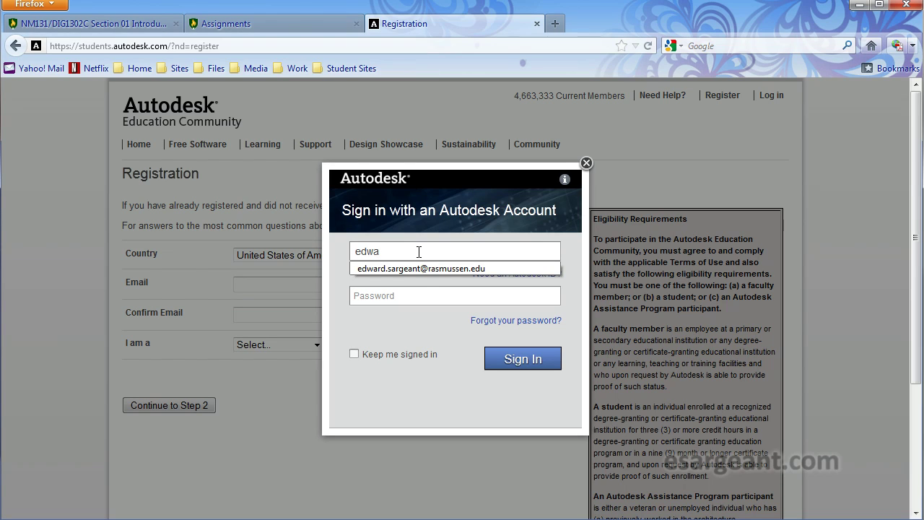
{"action": "left_click", "coordinate": [421, 269]}
{"action": "left_click", "coordinate": [416, 297]}
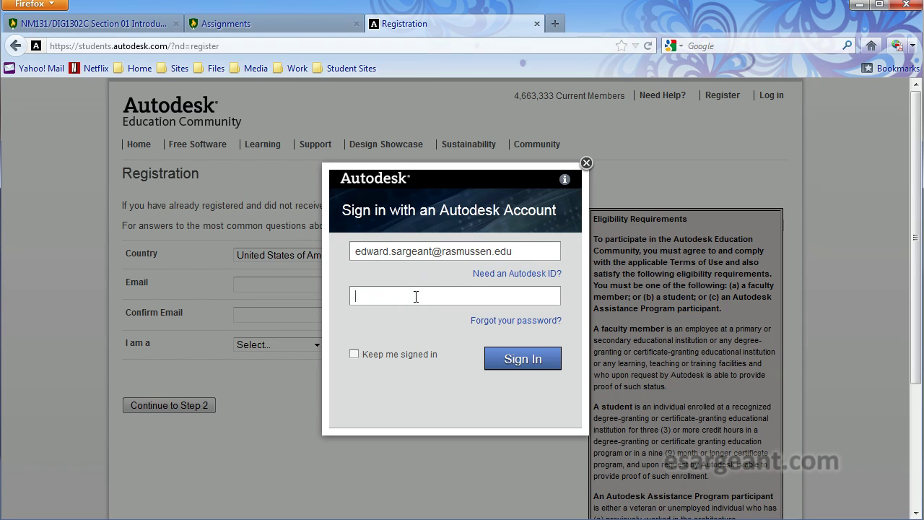
{"action": "type", "text": "••••••••••"}
{"action": "left_click", "coordinate": [505, 359]}
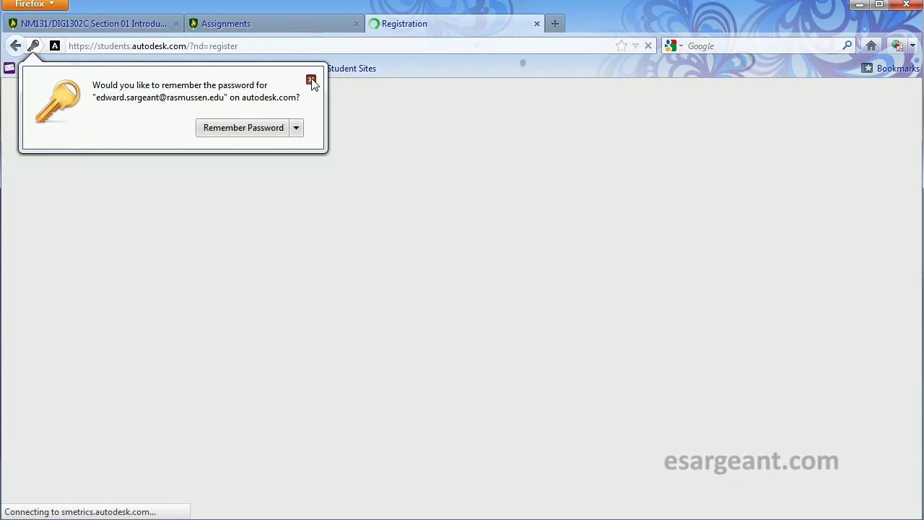
{"action": "left_click", "coordinate": [311, 80]}
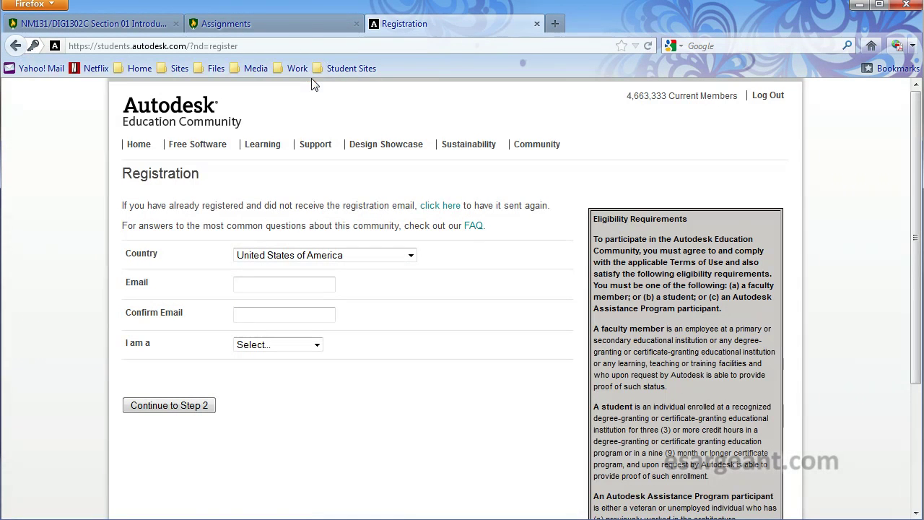
Step: Return to Free Software and scroll to the Recommended for You list headed by Autodesk 3ds Max
{"action": "left_click", "coordinate": [202, 148]}
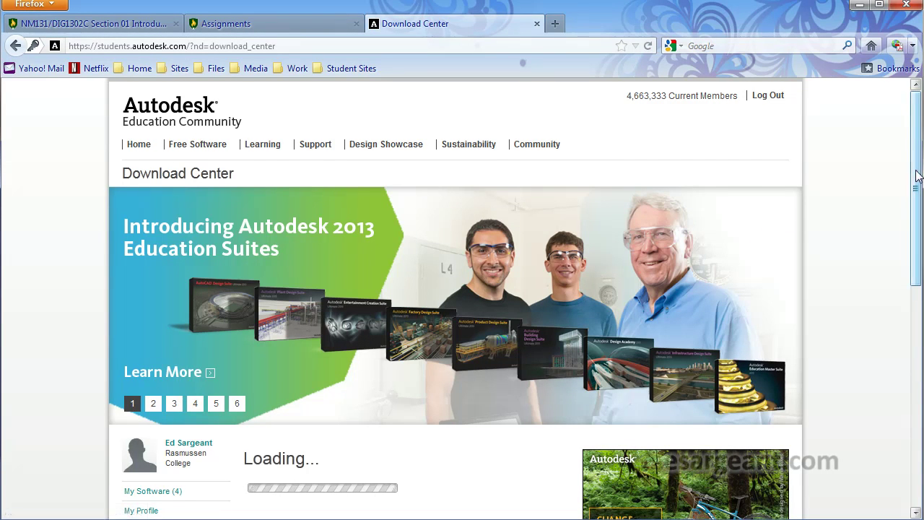
{"action": "left_click_drag", "start_coordinate": [921, 170], "coordinate": [908, 297]}
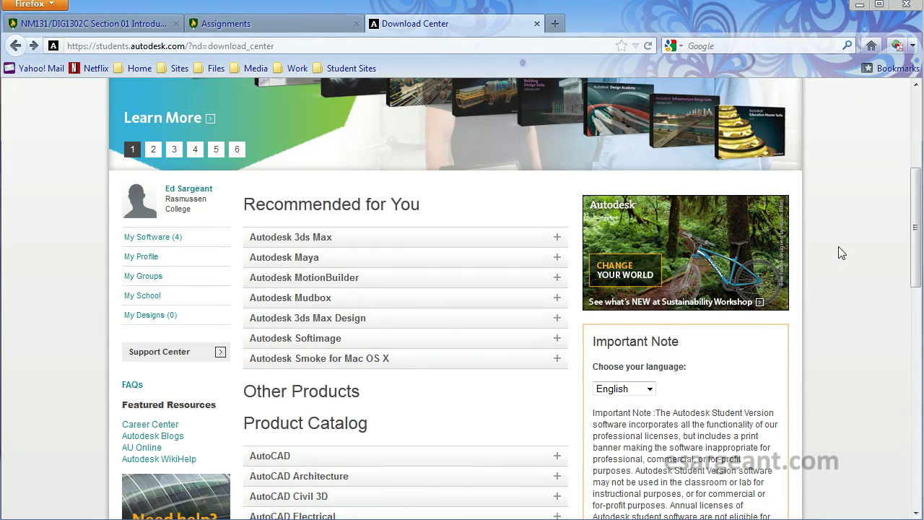
{"action": "left_click_drag", "start_coordinate": [917, 216], "coordinate": [917, 238]}
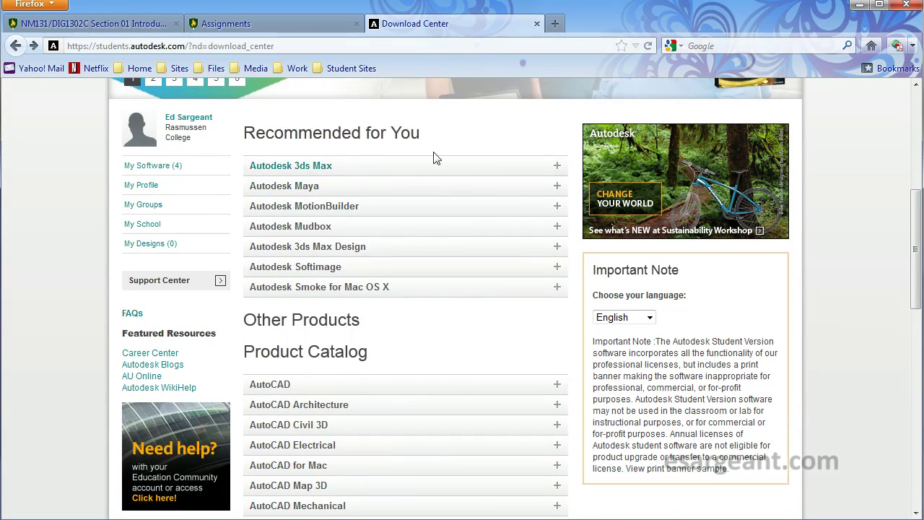
Step: Request Autodesk 3ds Max version 2012, language English, OS Windows 32/64bit
{"action": "left_click", "coordinate": [301, 169]}
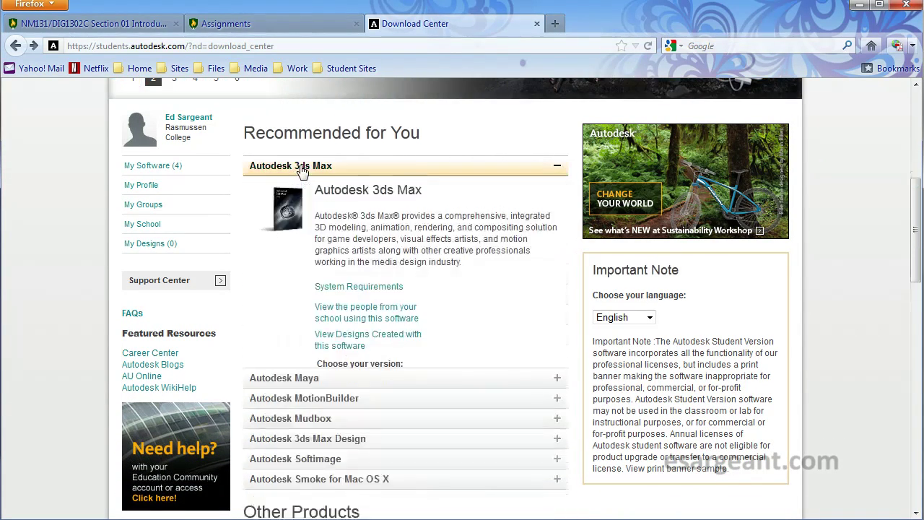
{"action": "left_click_drag", "start_coordinate": [918, 196], "coordinate": [918, 199]}
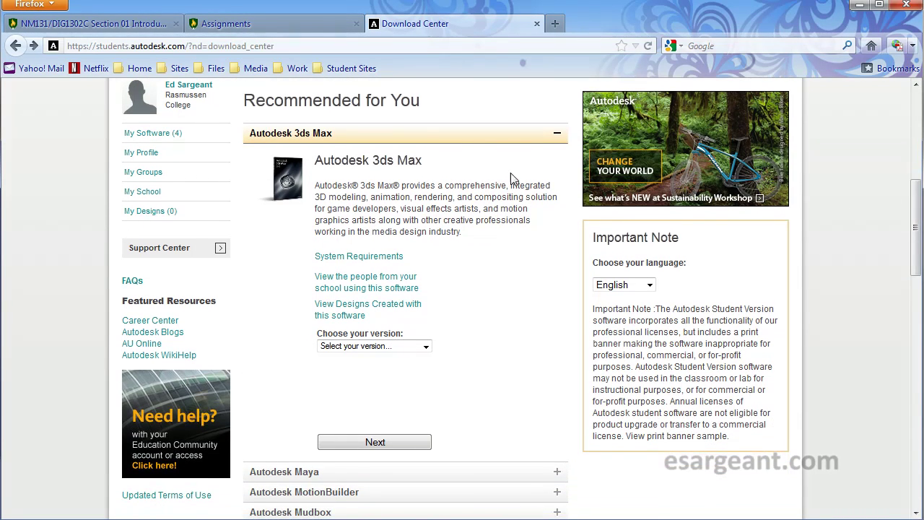
{"action": "left_click", "coordinate": [427, 346]}
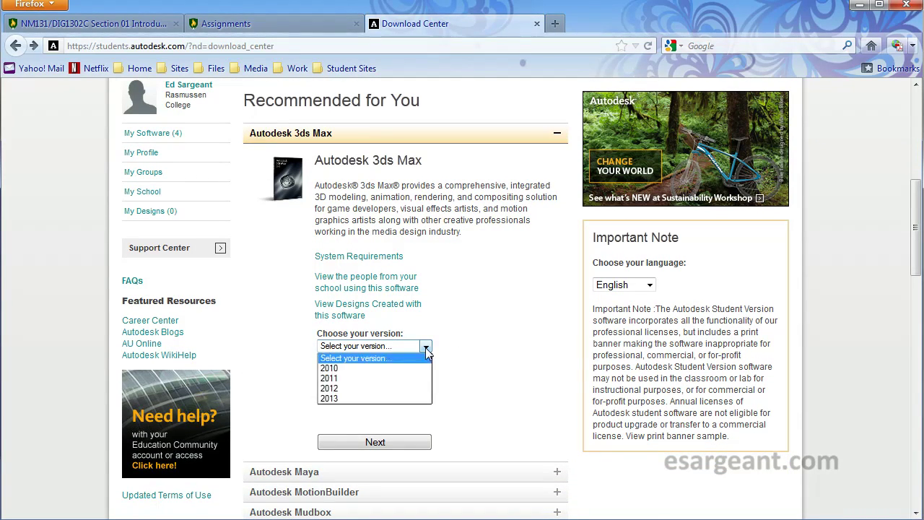
{"action": "left_click", "coordinate": [330, 389]}
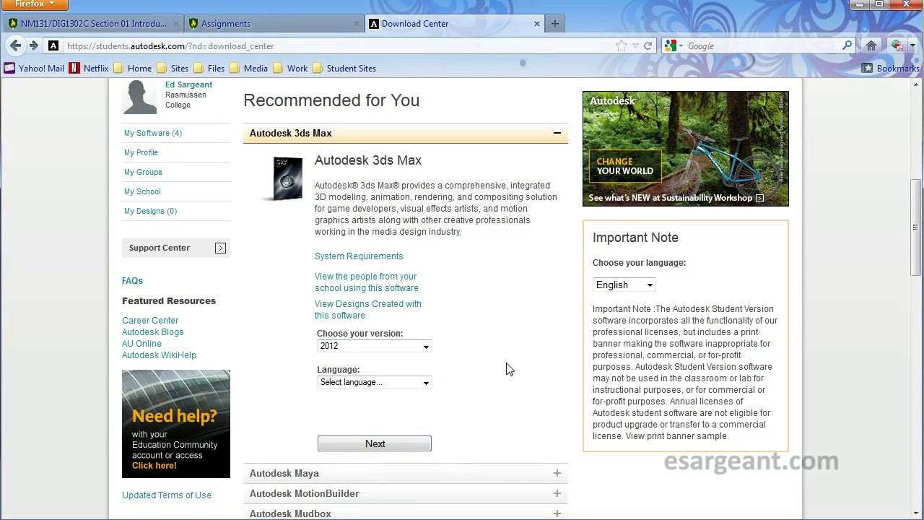
{"action": "left_click", "coordinate": [380, 445]}
{"action": "left_click", "coordinate": [506, 275]}
{"action": "left_click", "coordinate": [427, 384]}
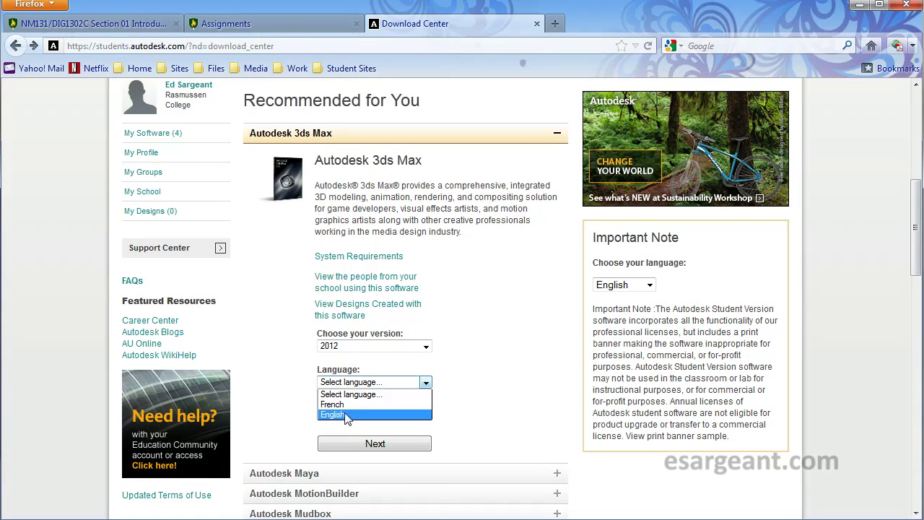
{"action": "left_click", "coordinate": [347, 415]}
{"action": "left_click", "coordinate": [425, 422]}
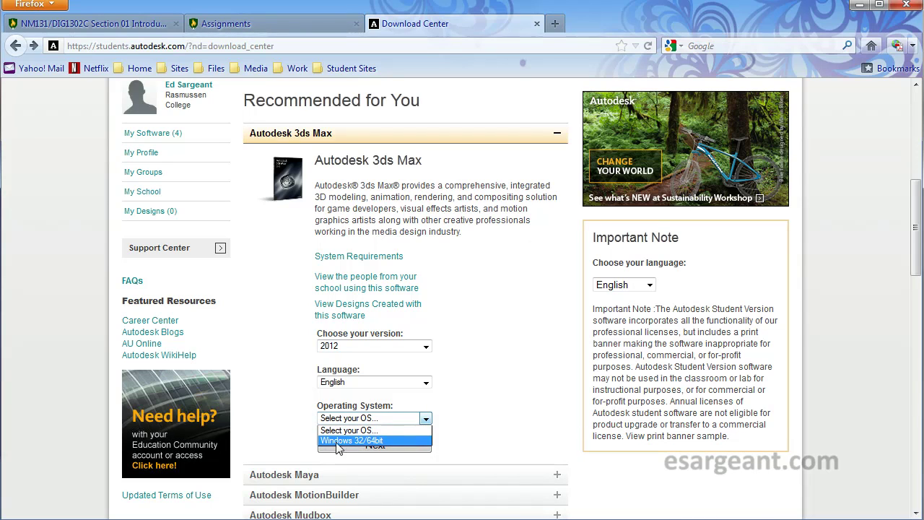
{"action": "left_click", "coordinate": [401, 439]}
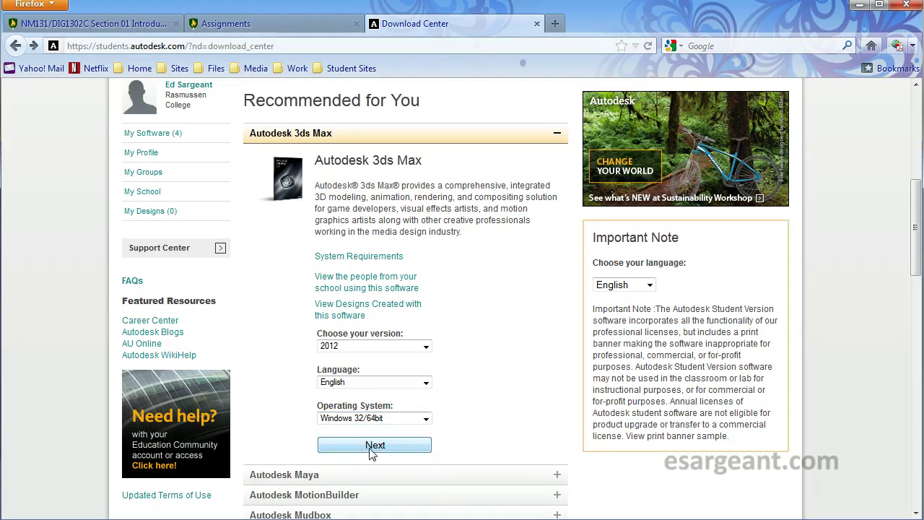
{"action": "left_click", "coordinate": [375, 446]}
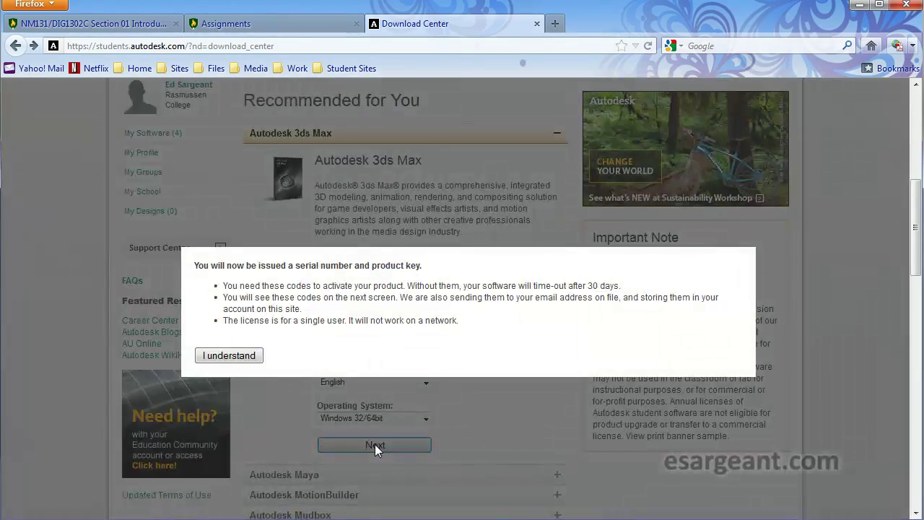
Step: Acknowledge the serial number notice and scroll to the 3ds Max 2012 serial number details
{"action": "left_click", "coordinate": [229, 356]}
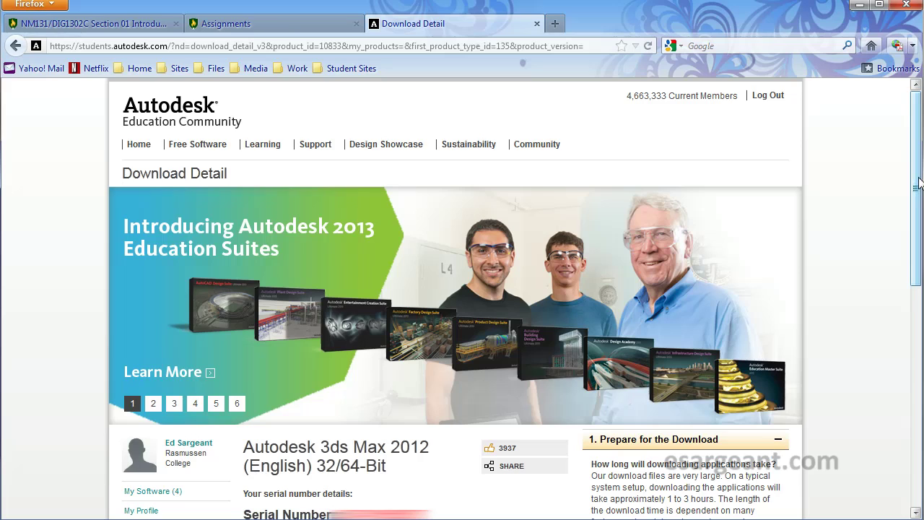
{"action": "scroll", "coordinate": [918, 182], "scroll_direction": "down", "scroll_amount": 5}
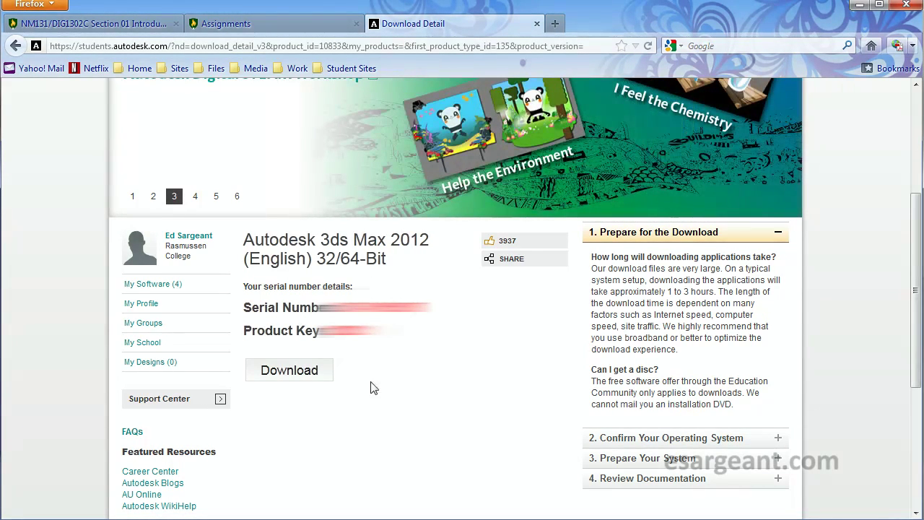
Step: Save the 3.1 GB Autodesk_3ds_Max_2012_English_Win_32-64bit.exe installer and centre the Downloads window
{"action": "left_click", "coordinate": [289, 371]}
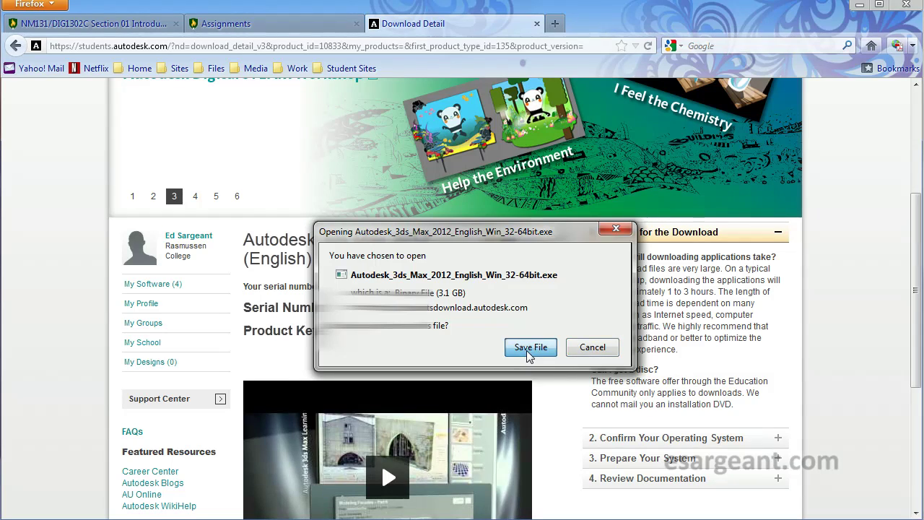
{"action": "left_click", "coordinate": [529, 350]}
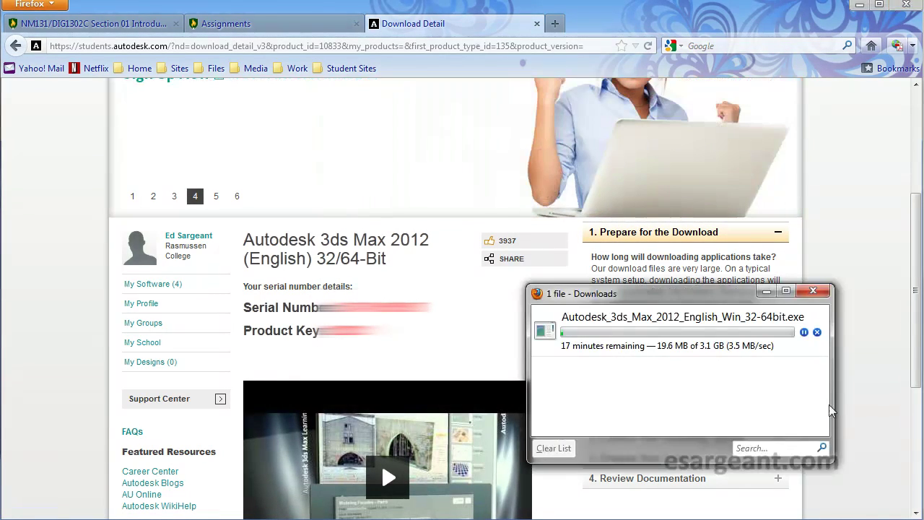
{"action": "left_click_drag", "start_coordinate": [687, 290], "coordinate": [428, 253]}
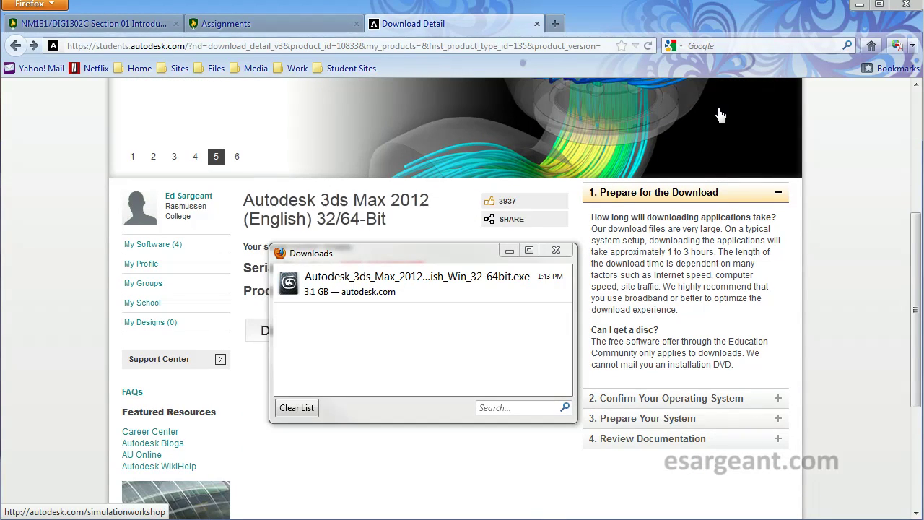
Step: Run the downloaded 3ds Max 2012 installer past the security warning and extract its files
{"action": "left_click", "coordinate": [437, 256]}
{"action": "double_click", "coordinate": [436, 281]}
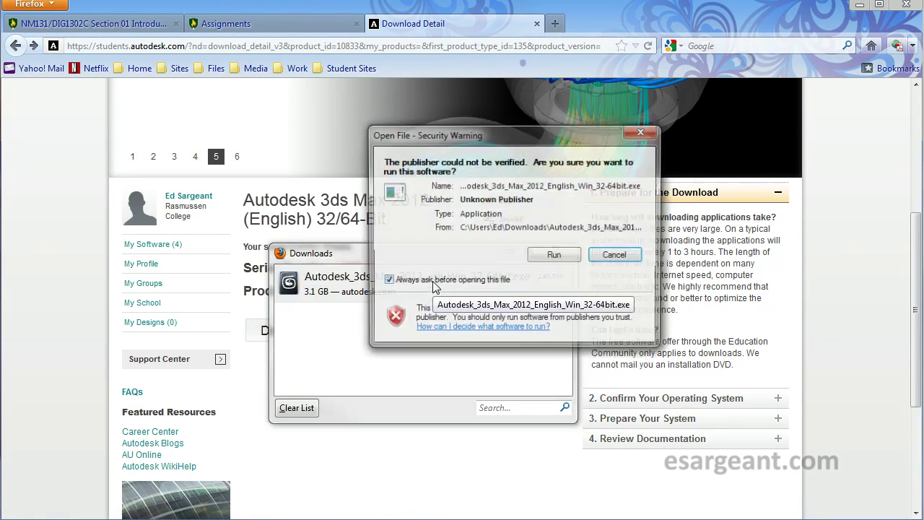
{"action": "left_click", "coordinate": [553, 256]}
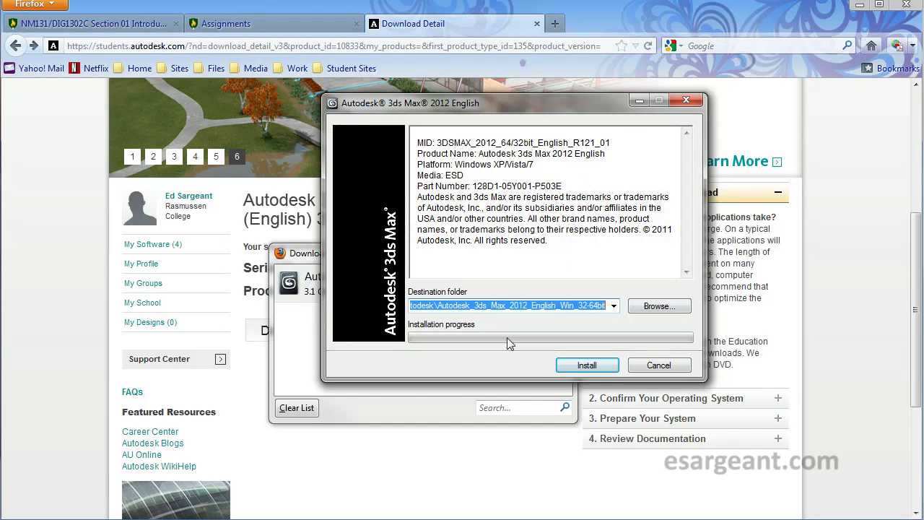
{"action": "left_click", "coordinate": [588, 366]}
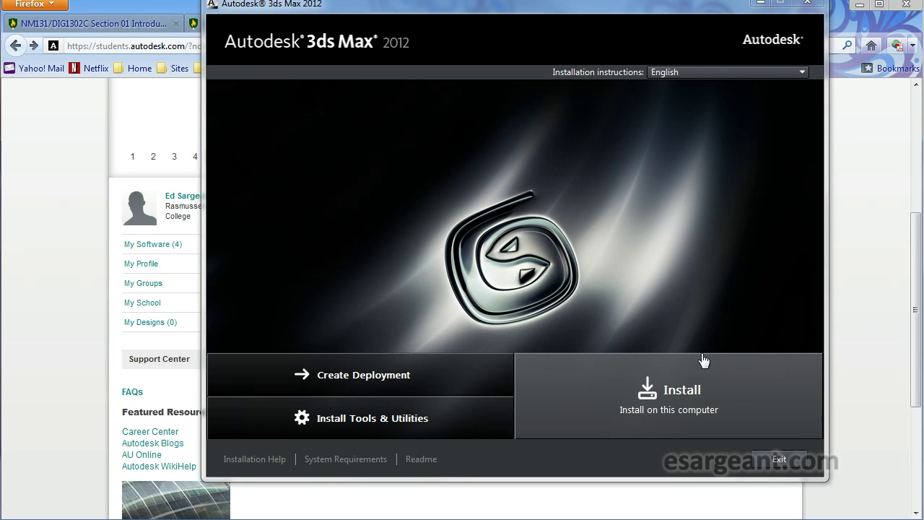
Step: Accept the license and install 3ds Max 2012 on this computer to C:\Program Files\Autodesk\
{"action": "left_click", "coordinate": [687, 403]}
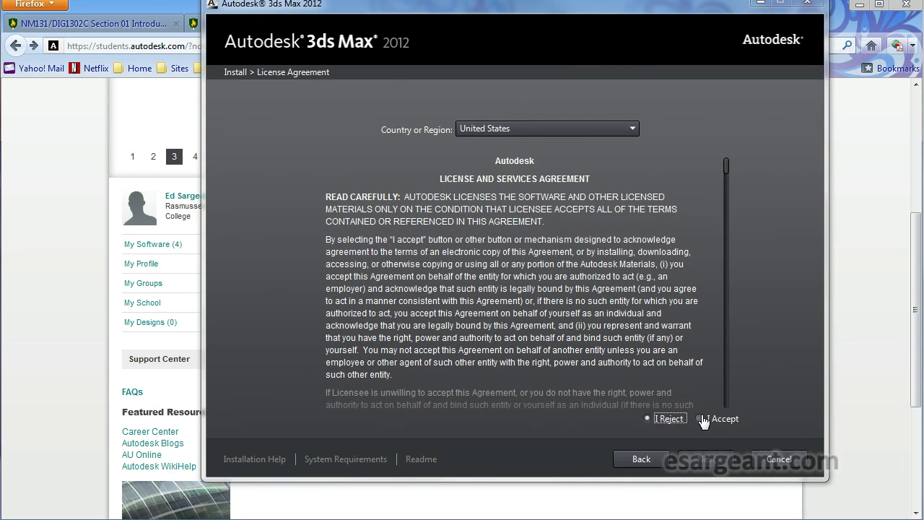
{"action": "left_click", "coordinate": [703, 420]}
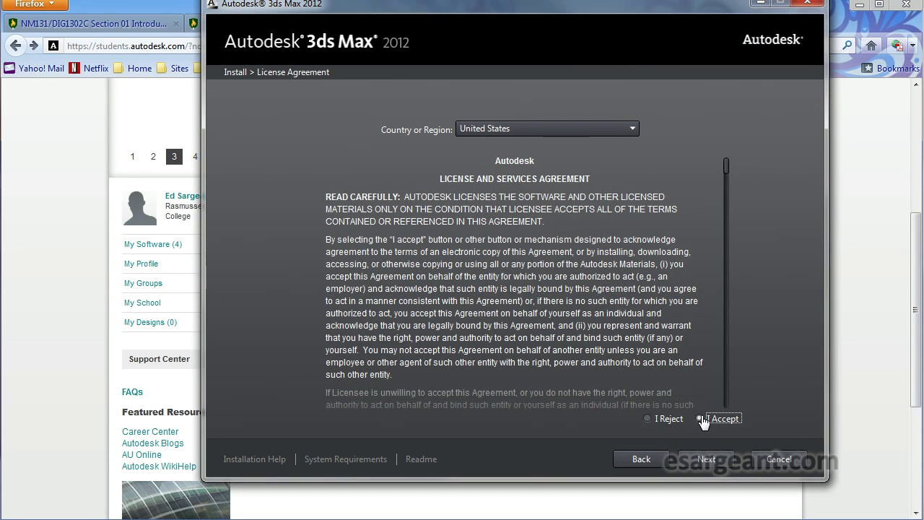
{"action": "left_click", "coordinate": [712, 459]}
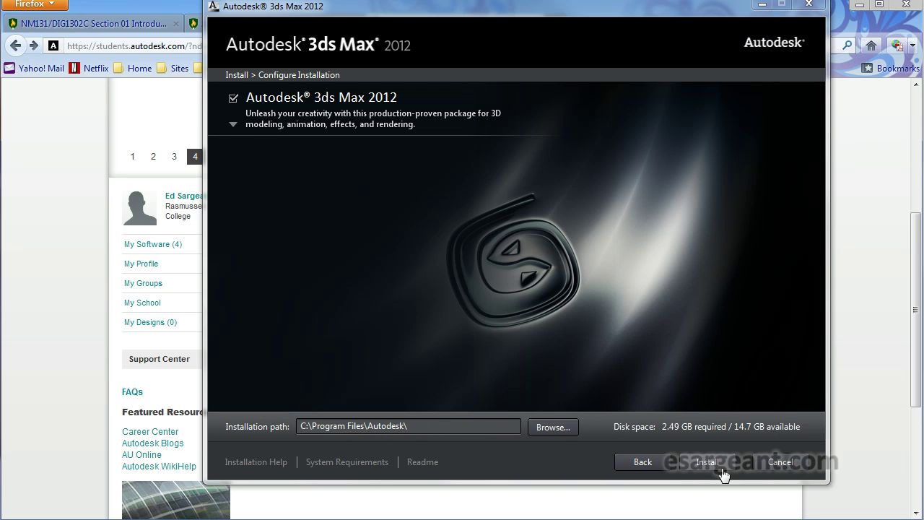
{"action": "left_click", "coordinate": [714, 462]}
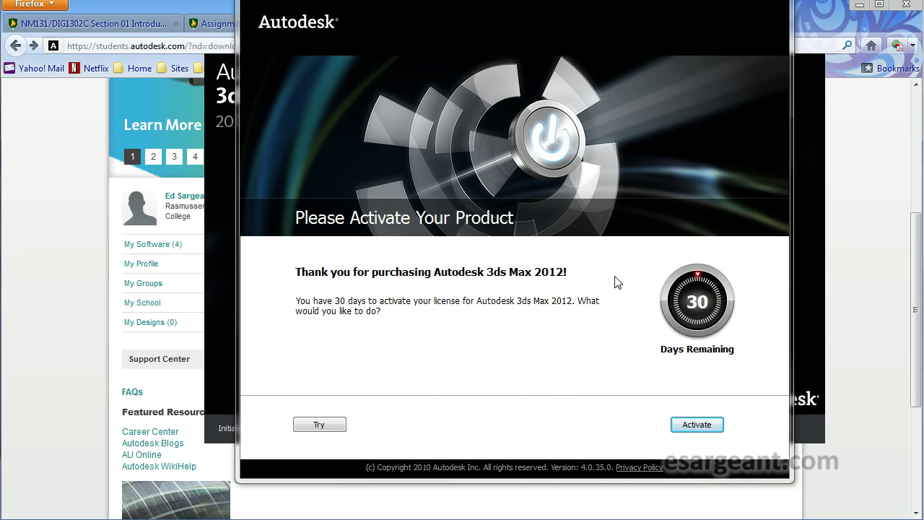
Step: Begin product activation and agree to the Autodesk Privacy Policy
{"action": "left_click", "coordinate": [706, 425]}
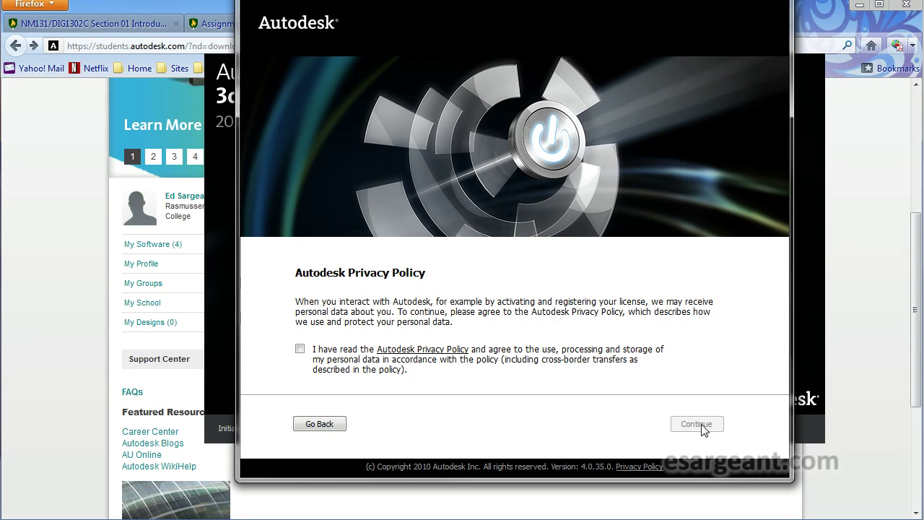
{"action": "left_click", "coordinate": [300, 349]}
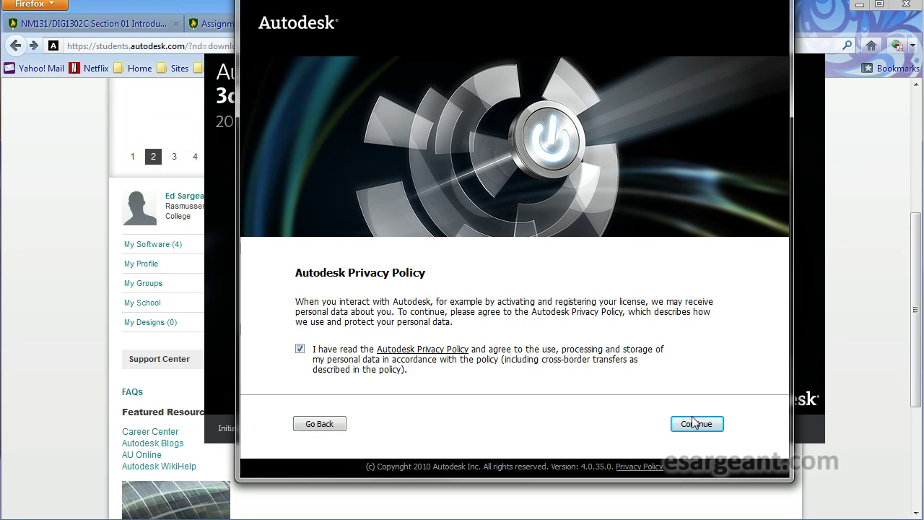
{"action": "left_click", "coordinate": [696, 424]}
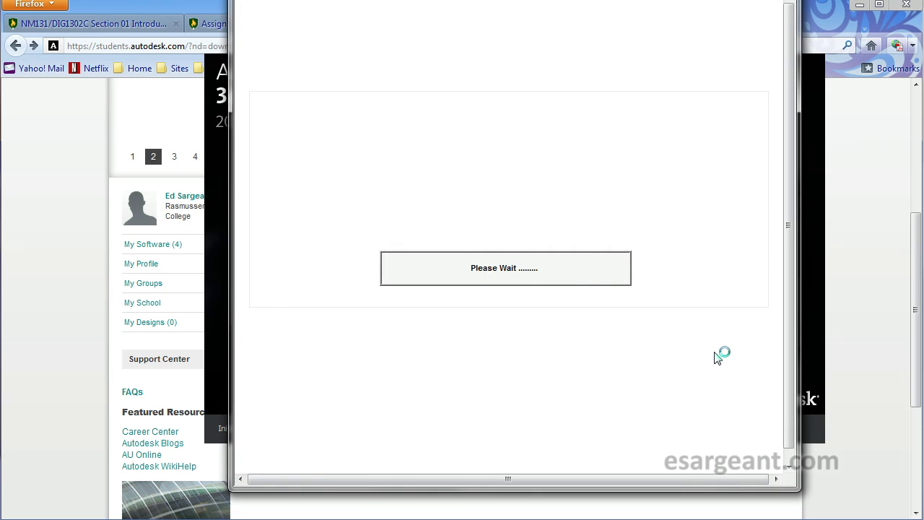
Step: Log in to Autodesk Licensing with the student's User ID and password
{"action": "left_click_drag", "start_coordinate": [543, 0], "coordinate": [540, 26]}
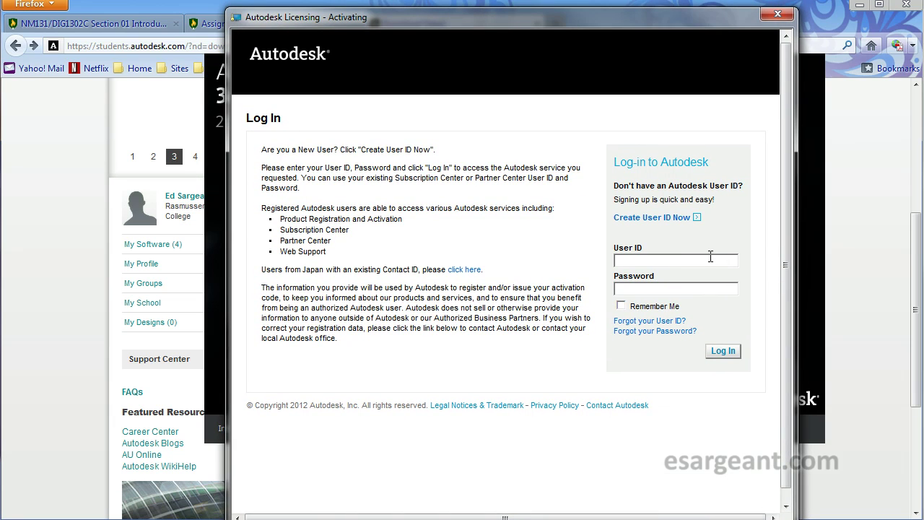
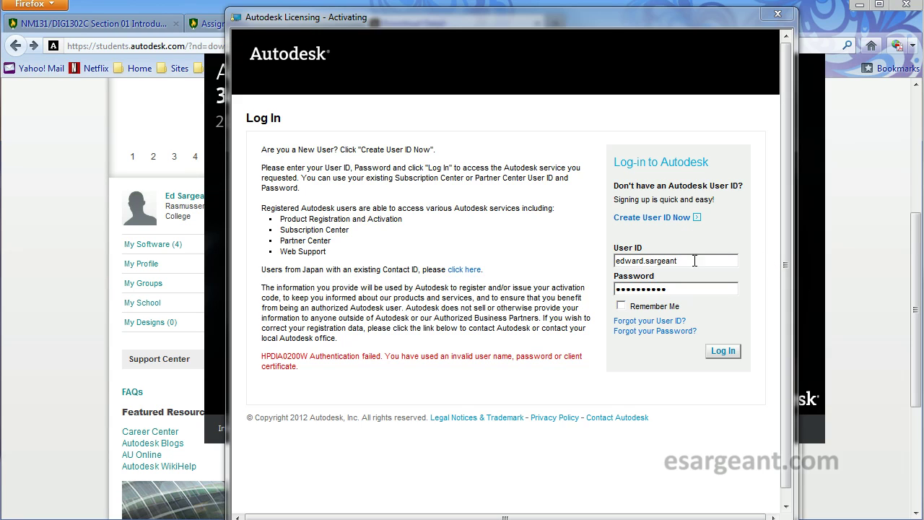
{"action": "left_click_drag", "start_coordinate": [686, 262], "coordinate": [607, 263]}
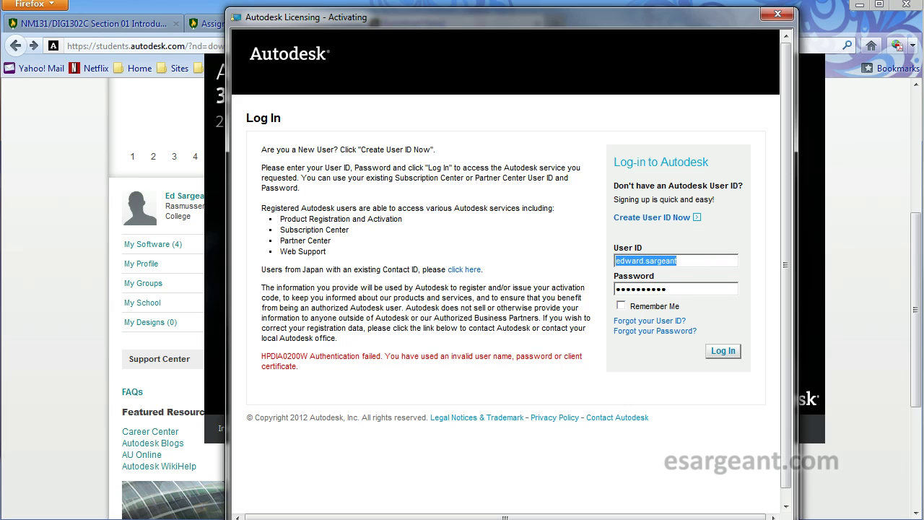
{"action": "left_click", "coordinate": [724, 351]}
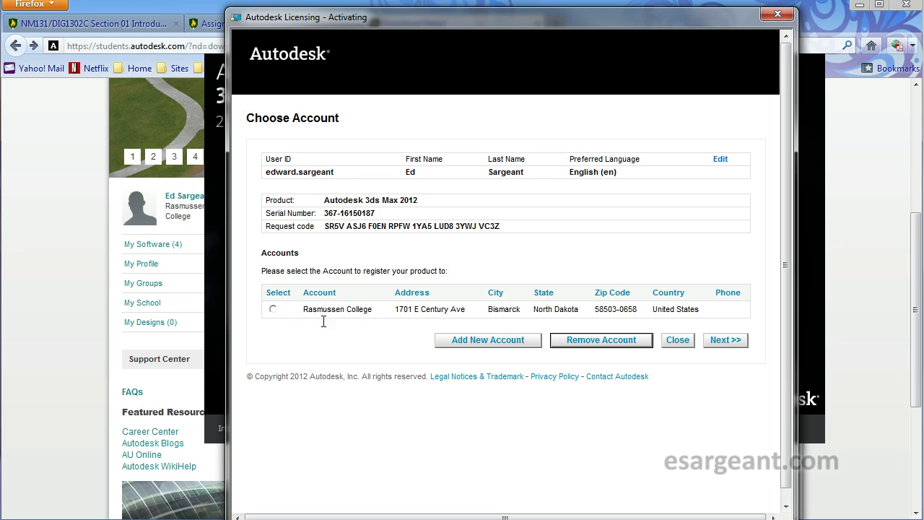
Step: Register 3ds Max 2012 to the Rasmussen College account and complete activation
{"action": "left_click", "coordinate": [273, 309]}
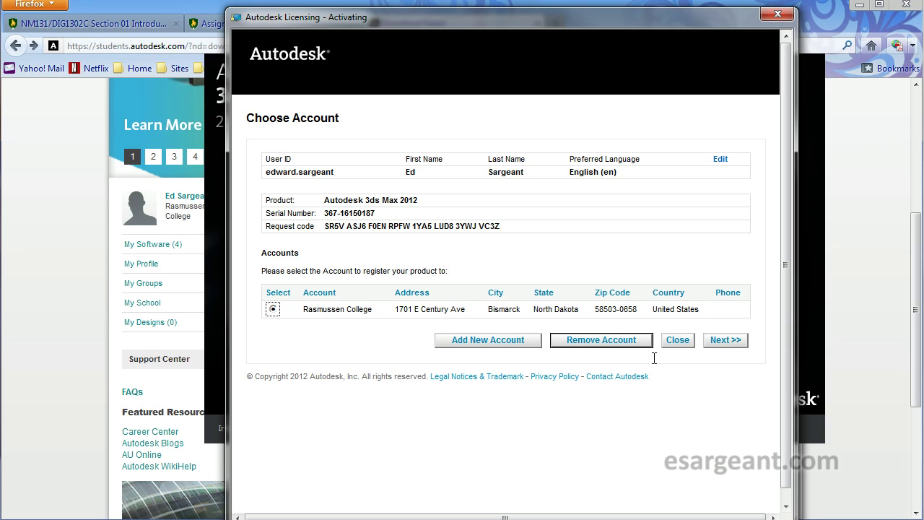
{"action": "left_click", "coordinate": [728, 340]}
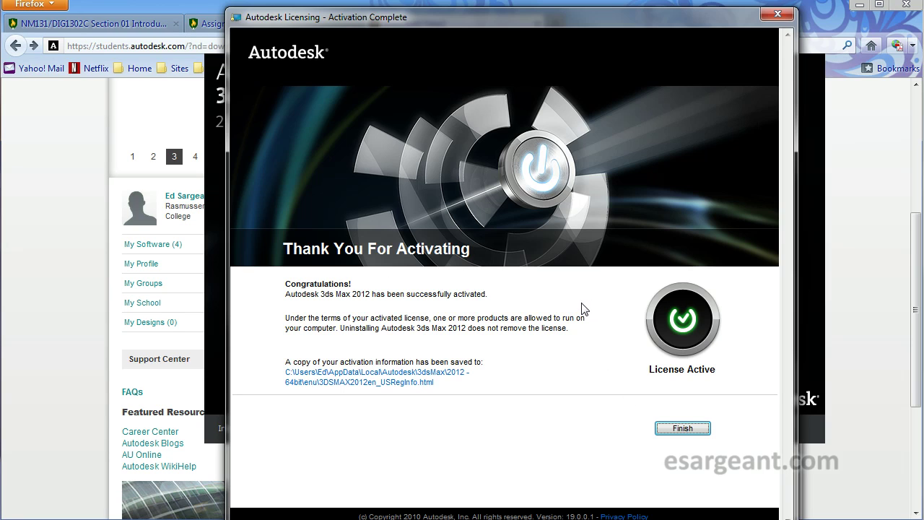
{"action": "left_click", "coordinate": [690, 431]}
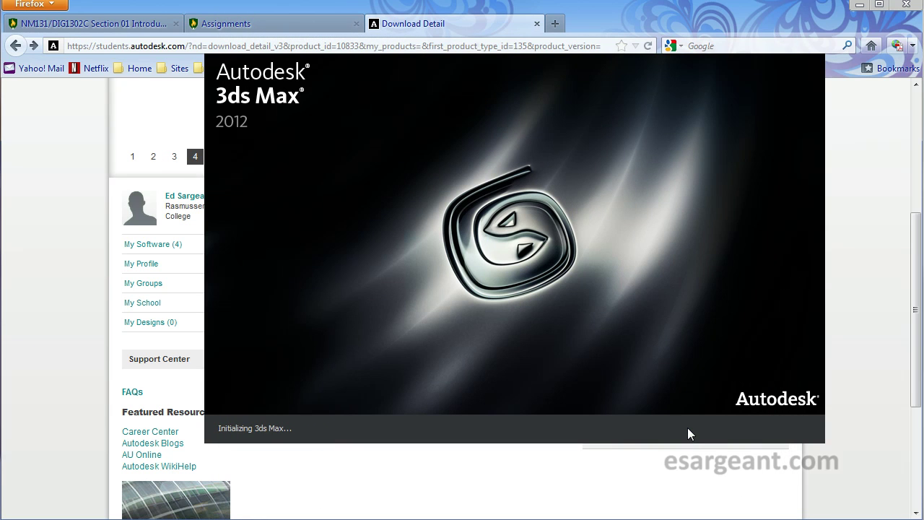